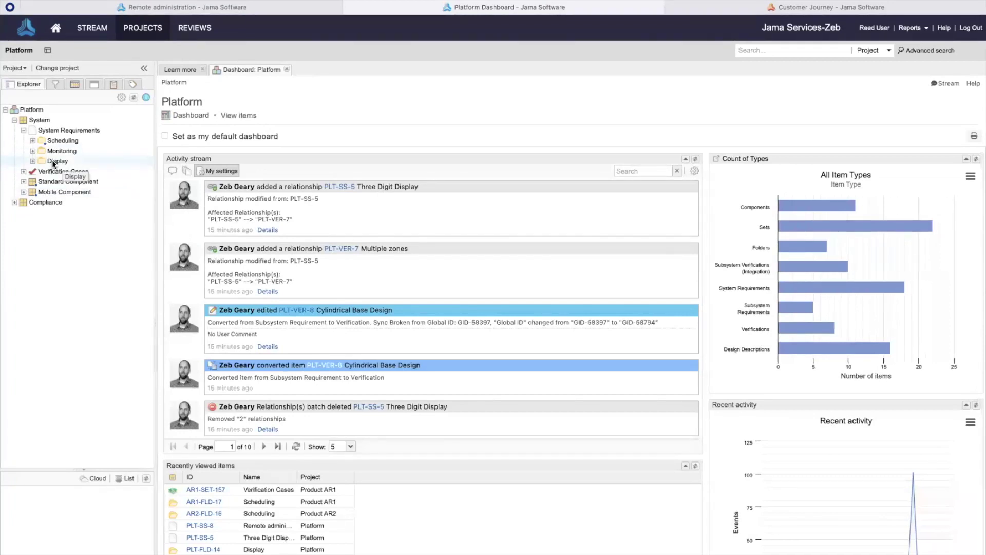
# Step: Check Remote administration's downstream verifications, then start reusing the Display folder's items
pyautogui.click(32, 162)
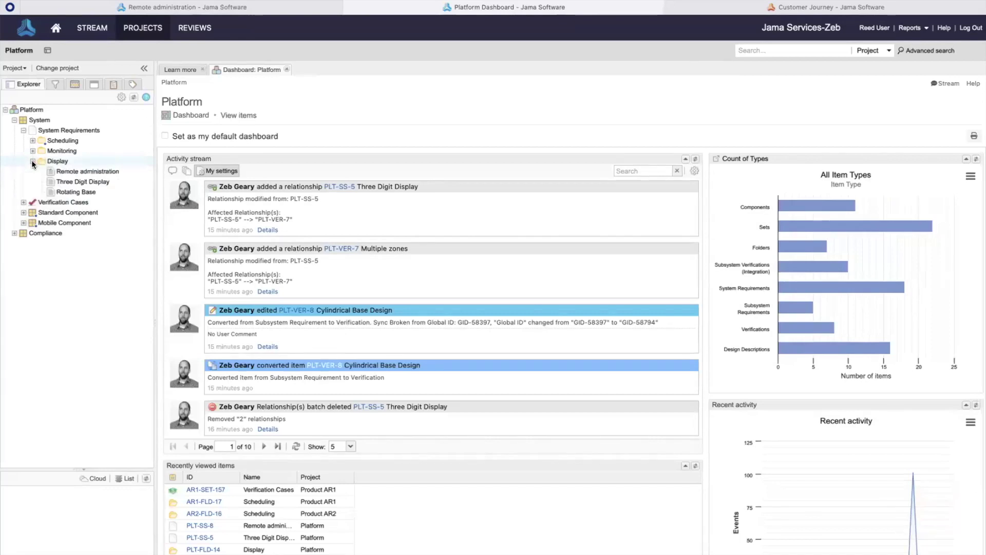
pyautogui.click(72, 170)
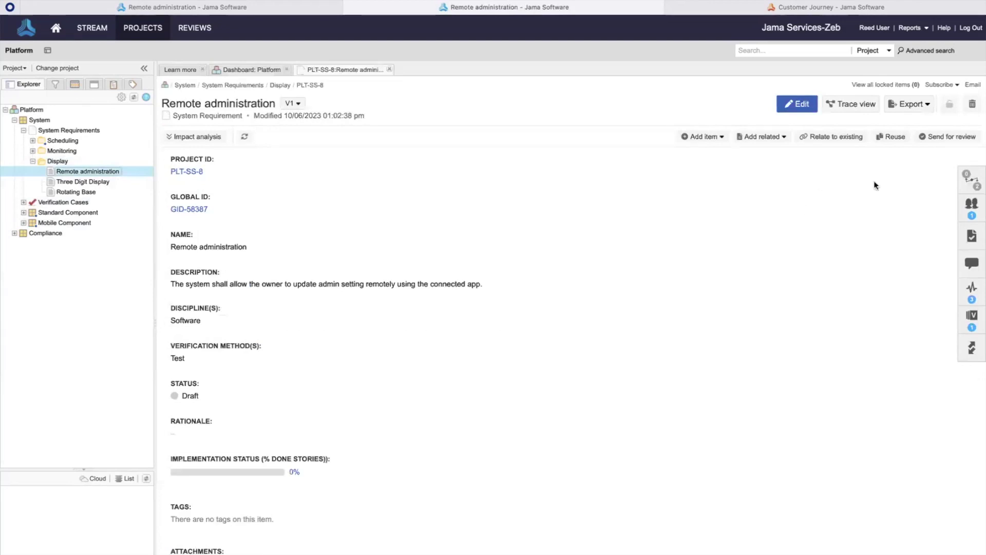
pyautogui.click(971, 180)
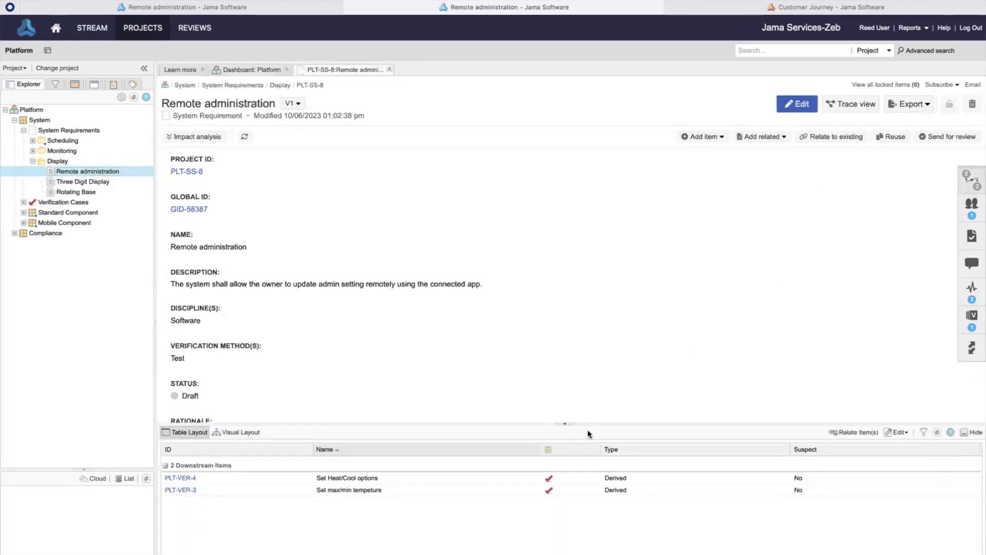
pyautogui.click(447, 490)
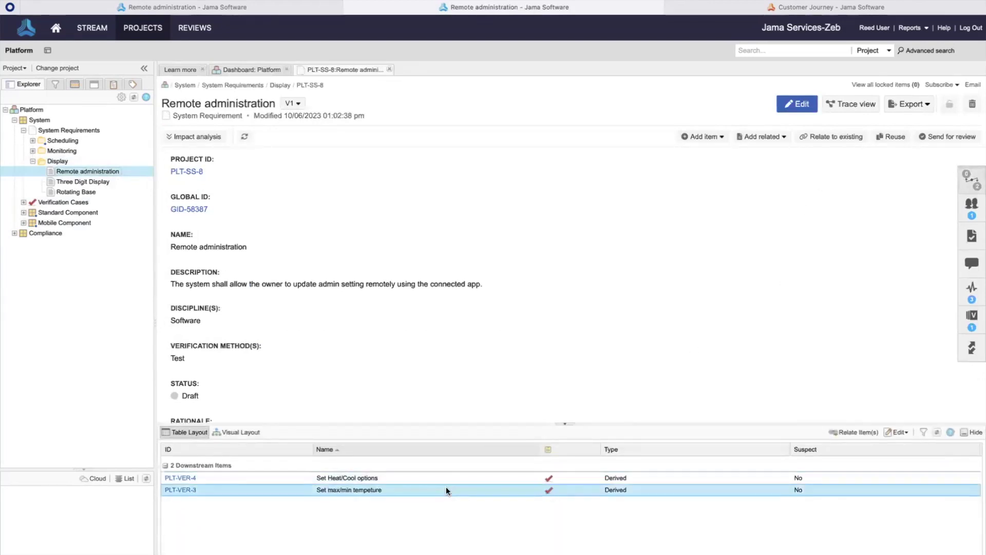
pyautogui.rightClick(52, 162)
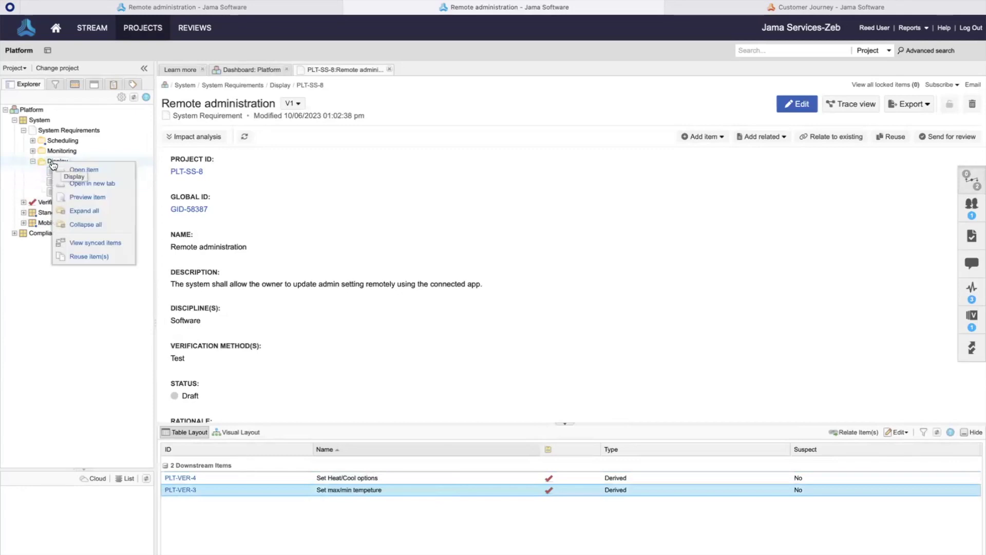
pyautogui.click(99, 256)
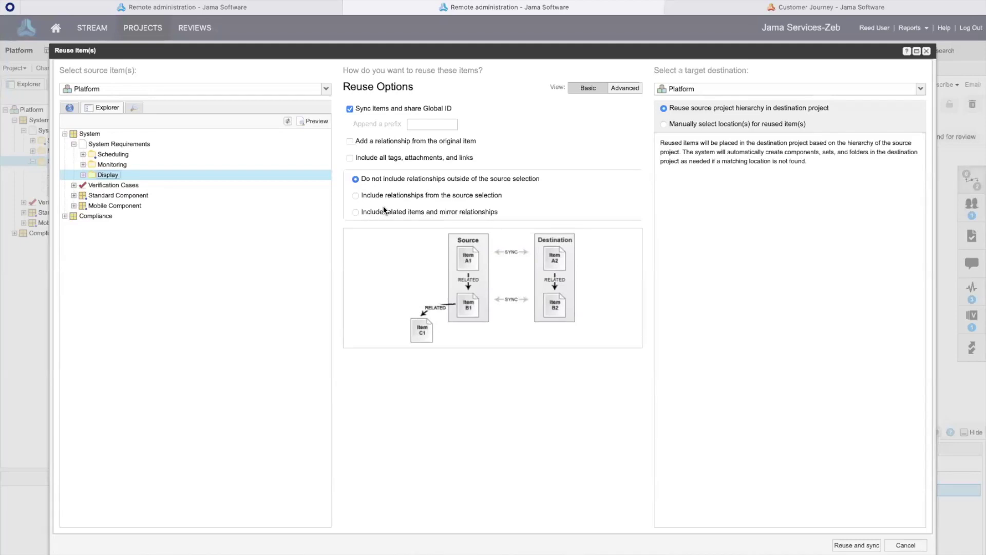
# Step: Select 'Include related items and mirror relationships' and open the target project list
pyautogui.click(355, 211)
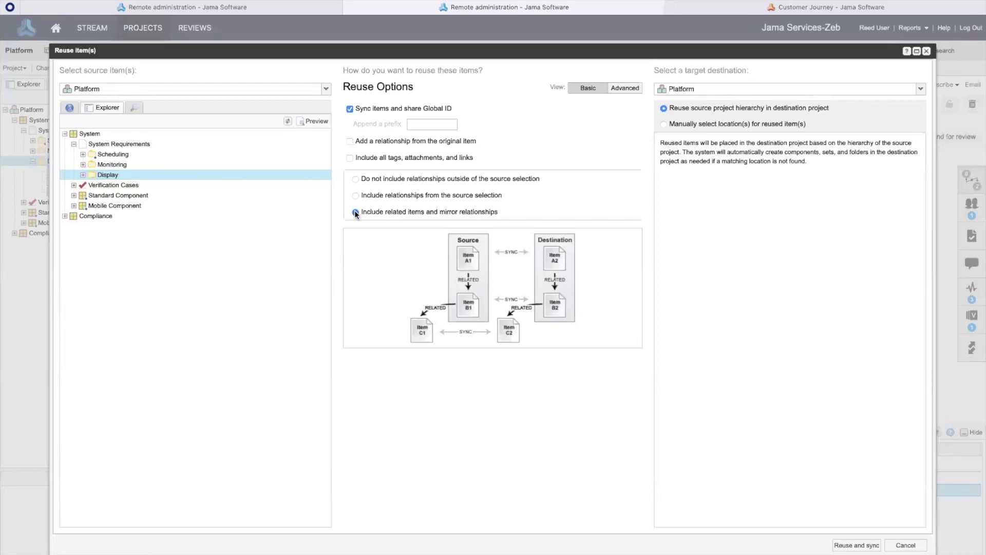
pyautogui.click(879, 88)
# Step: Target Product AR1 with manual locations, sending verifications to Verification Cases
pyautogui.click(719, 134)
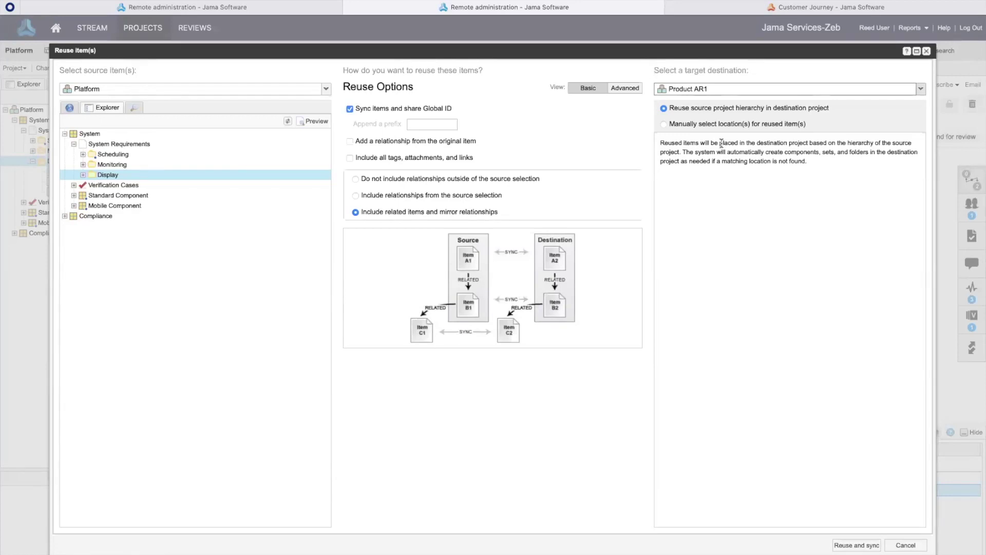
pyautogui.click(662, 122)
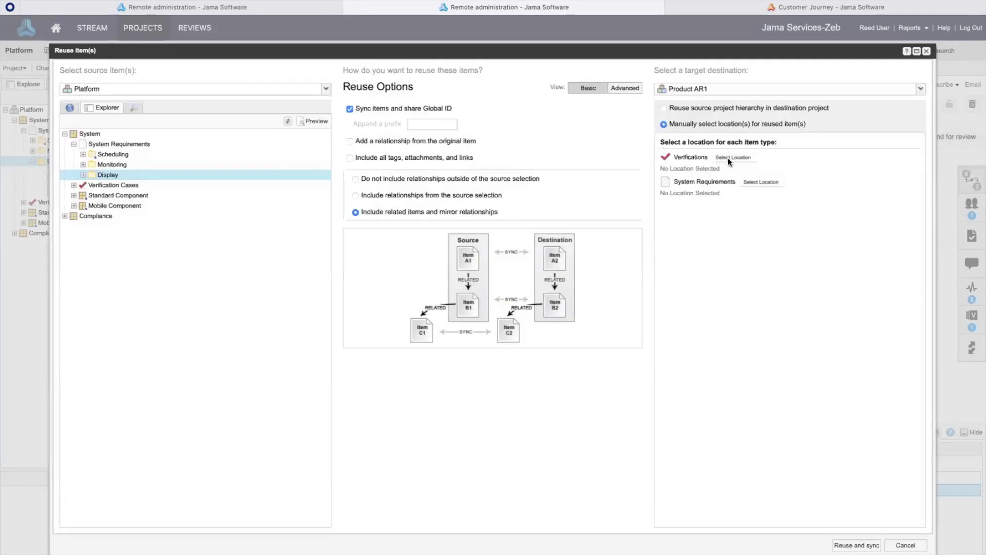
pyautogui.click(729, 158)
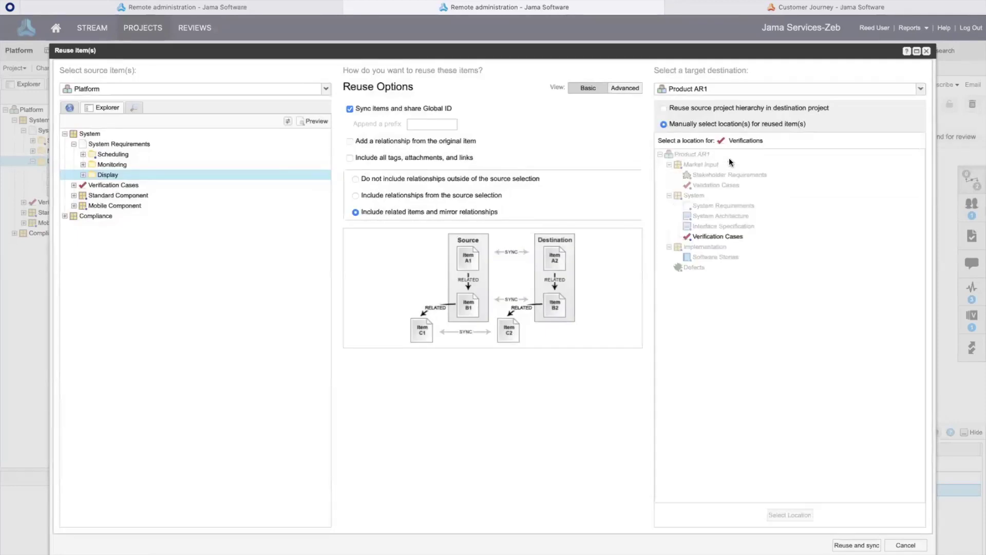
pyautogui.click(716, 236)
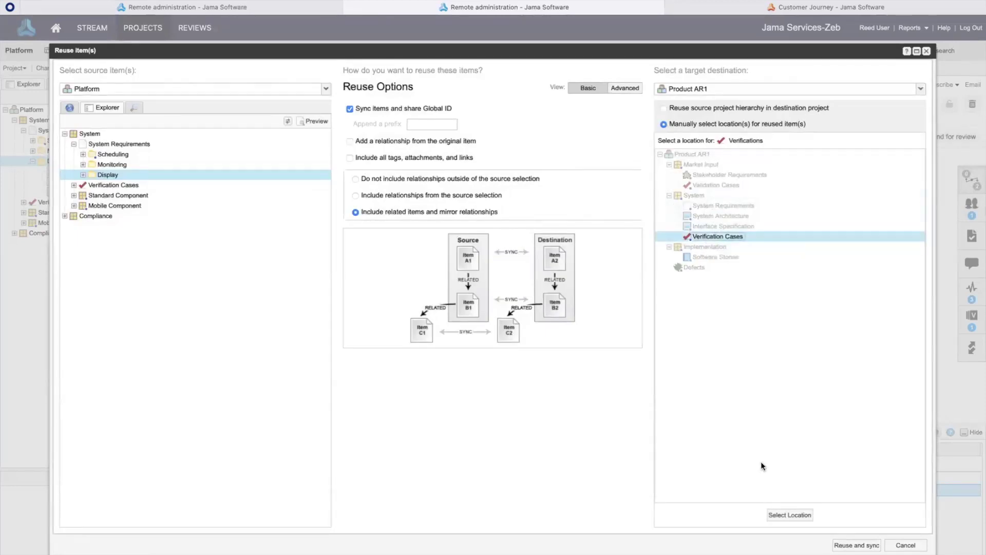
pyautogui.click(786, 515)
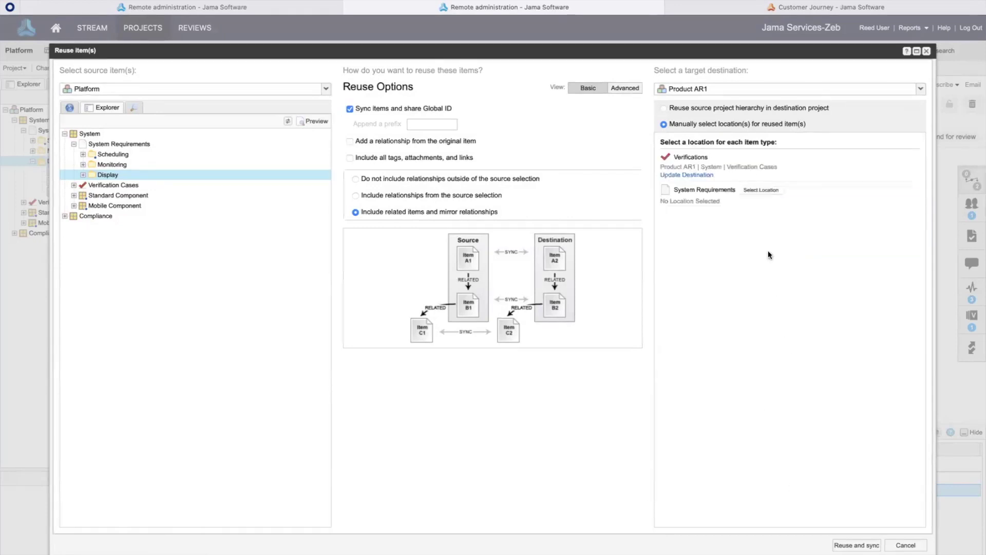
# Step: Send system requirements to System Requirements, then reuse and sync, confirming with Yes
pyautogui.click(755, 189)
pyautogui.click(730, 205)
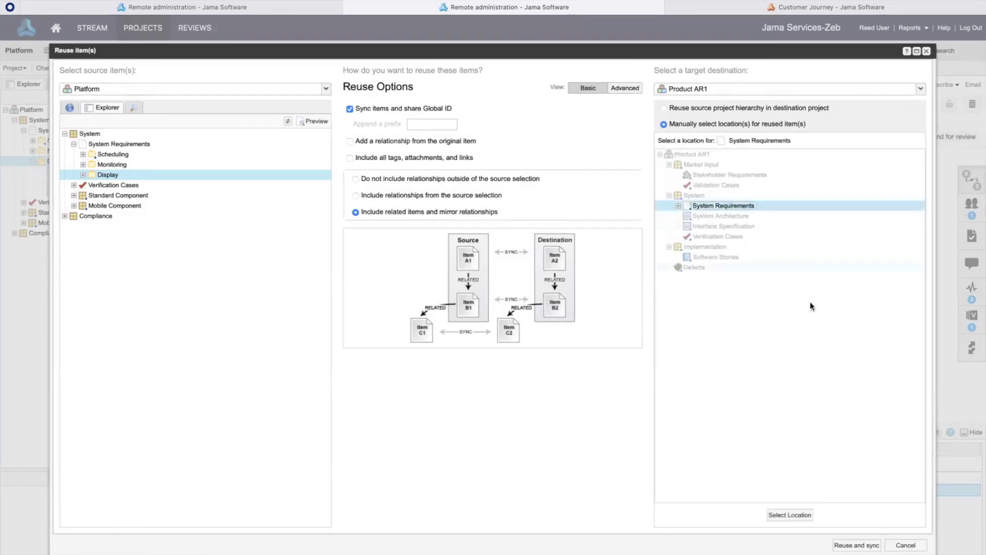
pyautogui.click(784, 515)
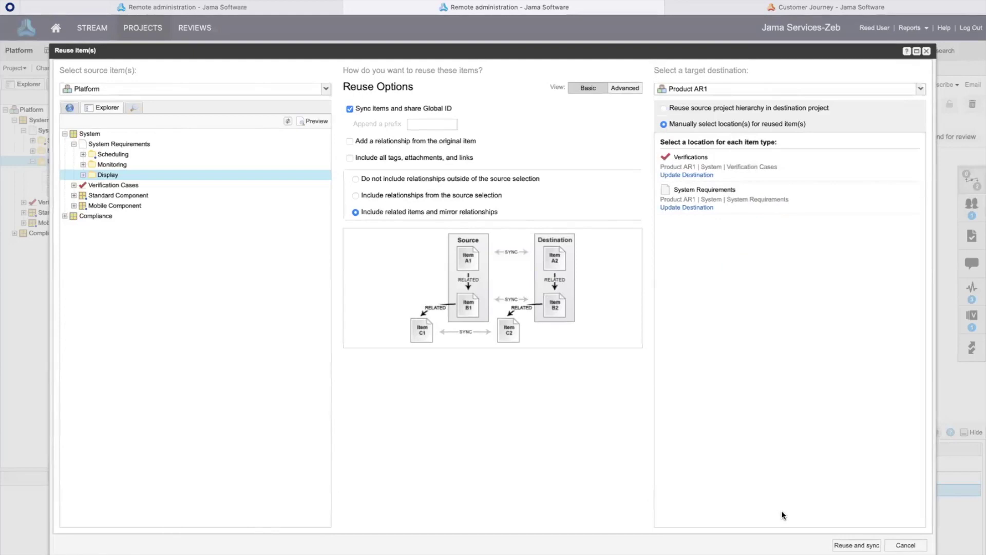
pyautogui.click(856, 545)
pyautogui.click(447, 320)
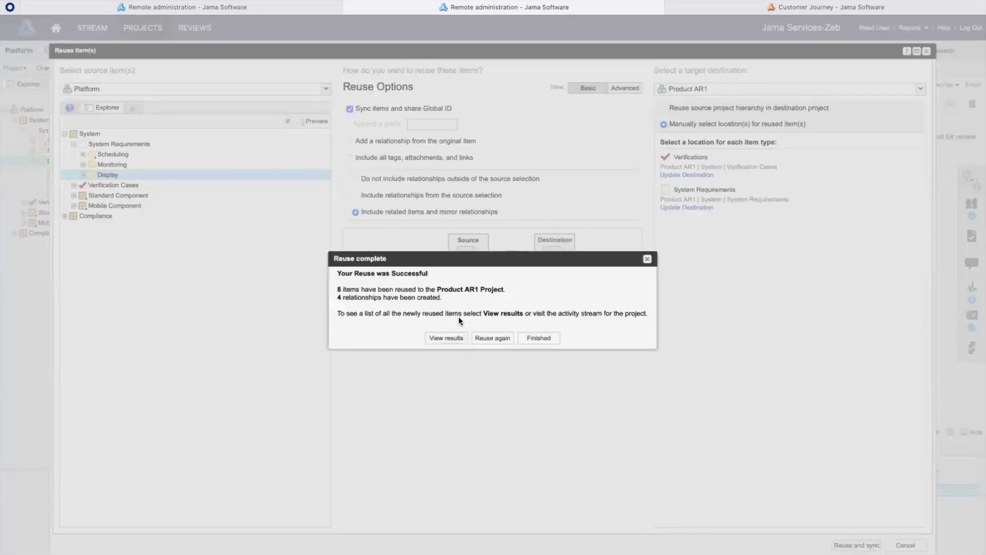
# Step: View the results and open AR1-SS-17 Remote administration under System > System Requirements > Display
pyautogui.click(442, 339)
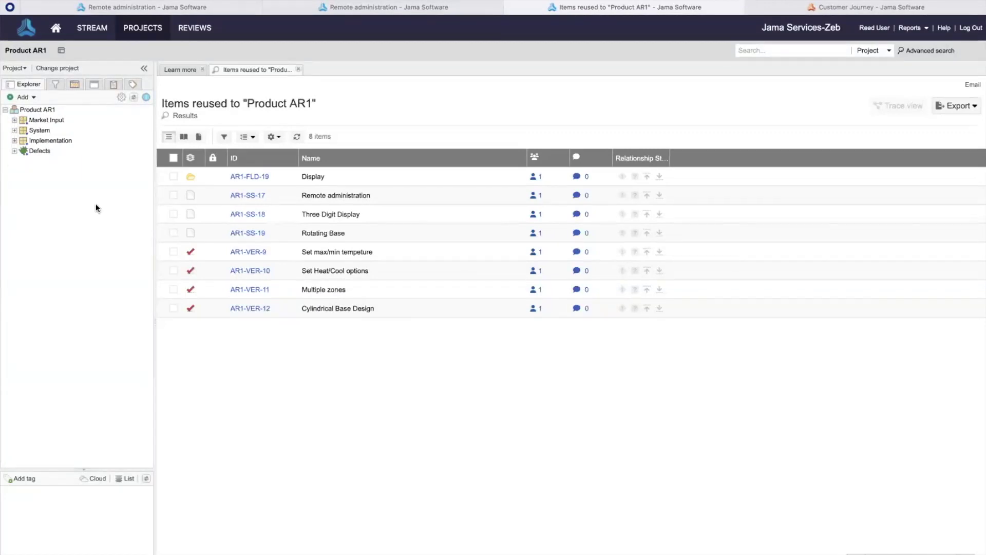
pyautogui.click(15, 130)
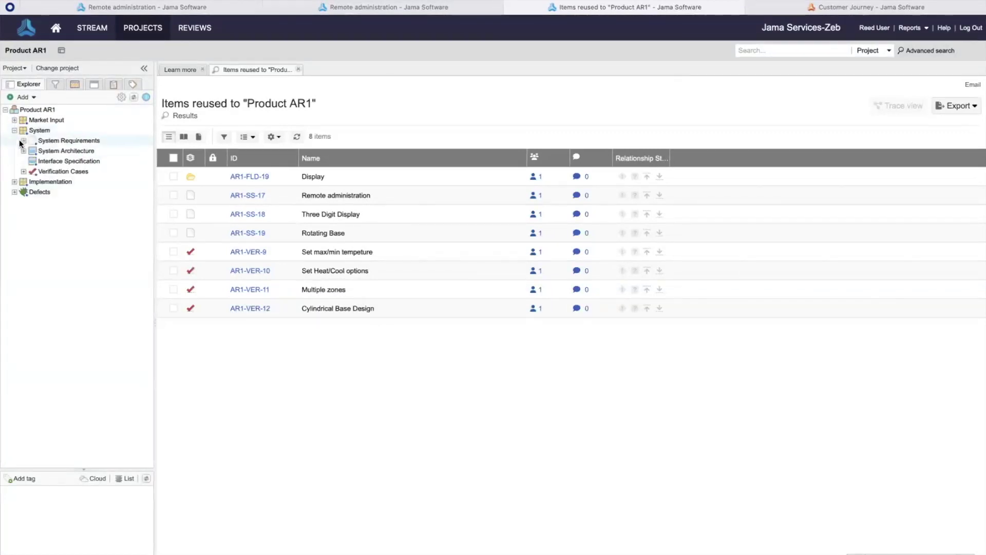
pyautogui.click(24, 141)
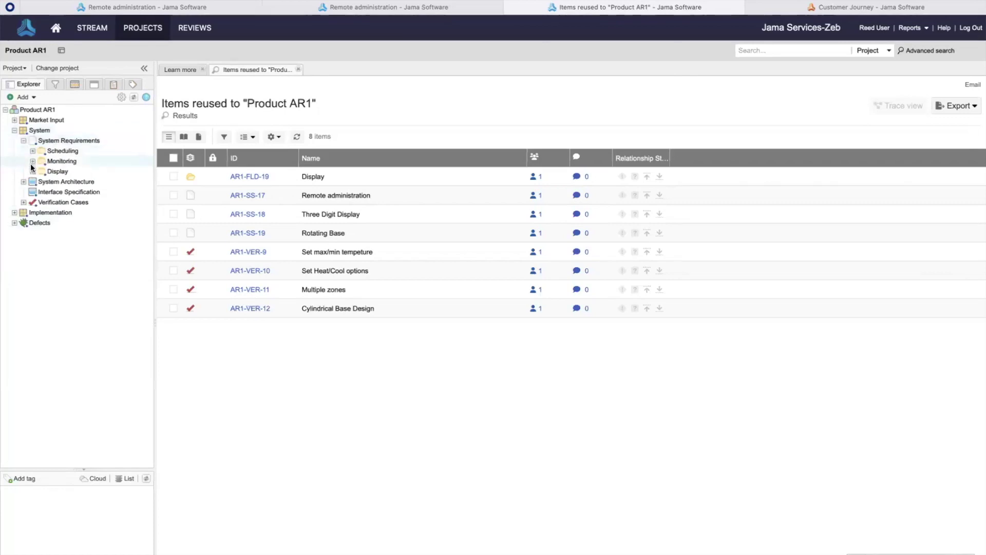
pyautogui.click(32, 171)
pyautogui.click(67, 182)
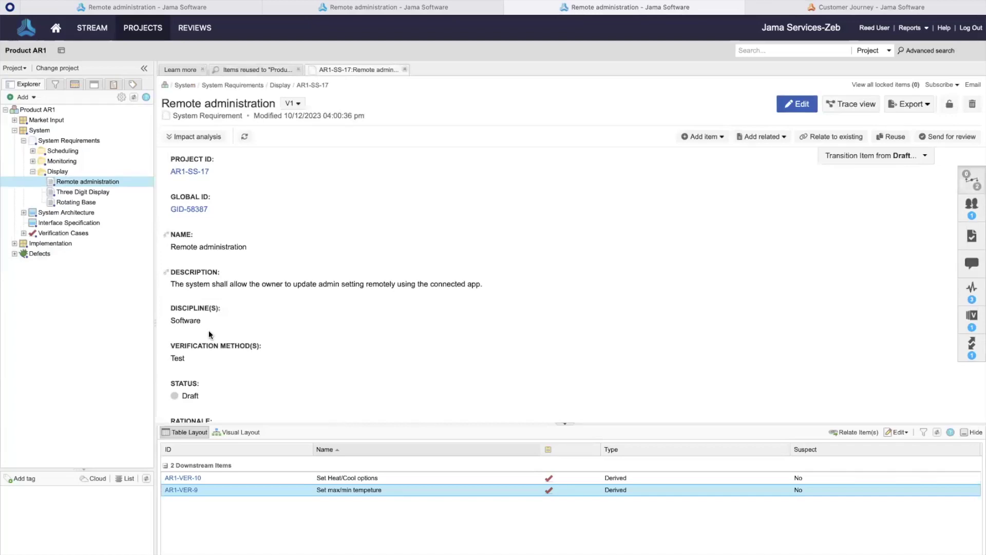
# Step: View the Scheduling folder's synced items and compare it with the Product AR2 copy
pyautogui.rightClick(55, 152)
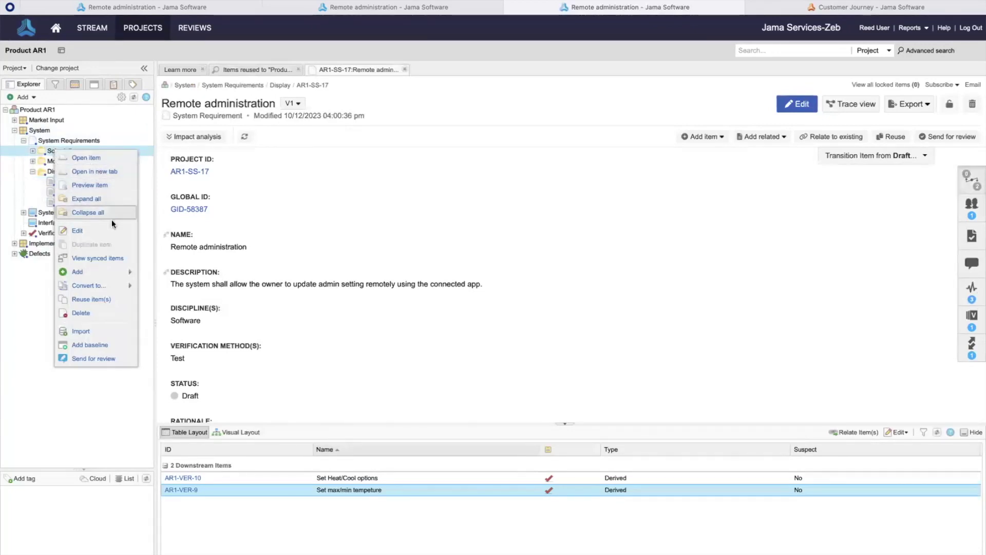
pyautogui.click(113, 259)
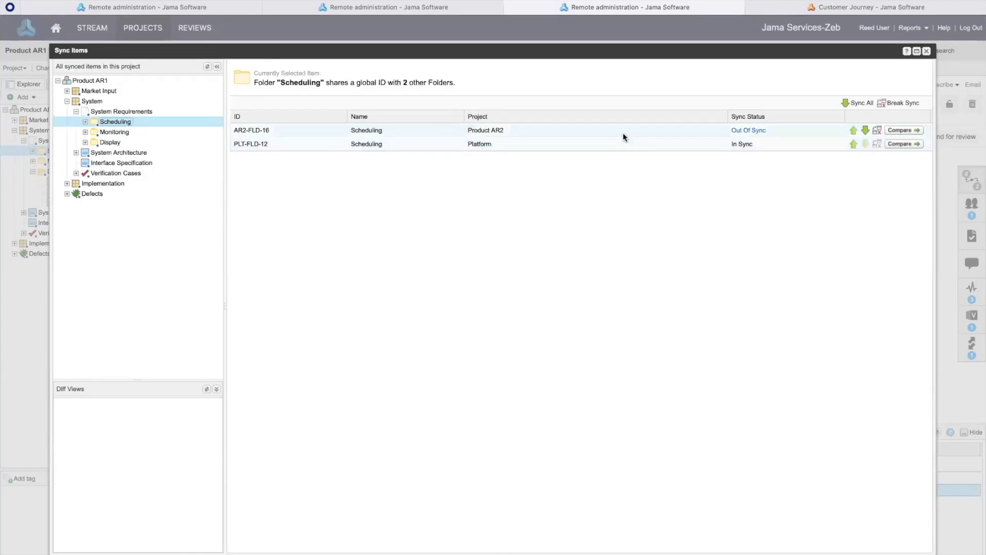
pyautogui.click(899, 131)
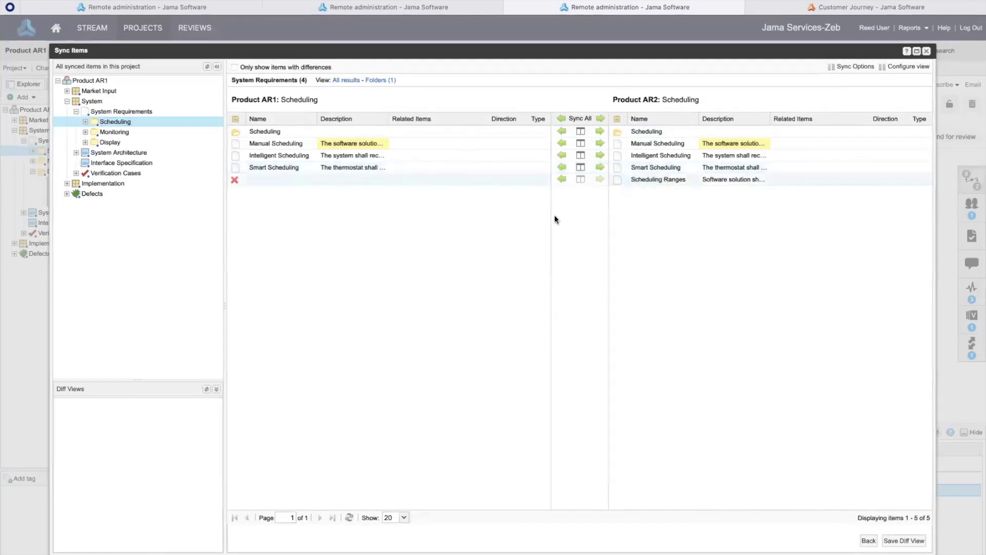
# Step: Sync Manual Scheduling's description from Product AR2, save, and copy Scheduling Ranges into AR1
pyautogui.click(473, 142)
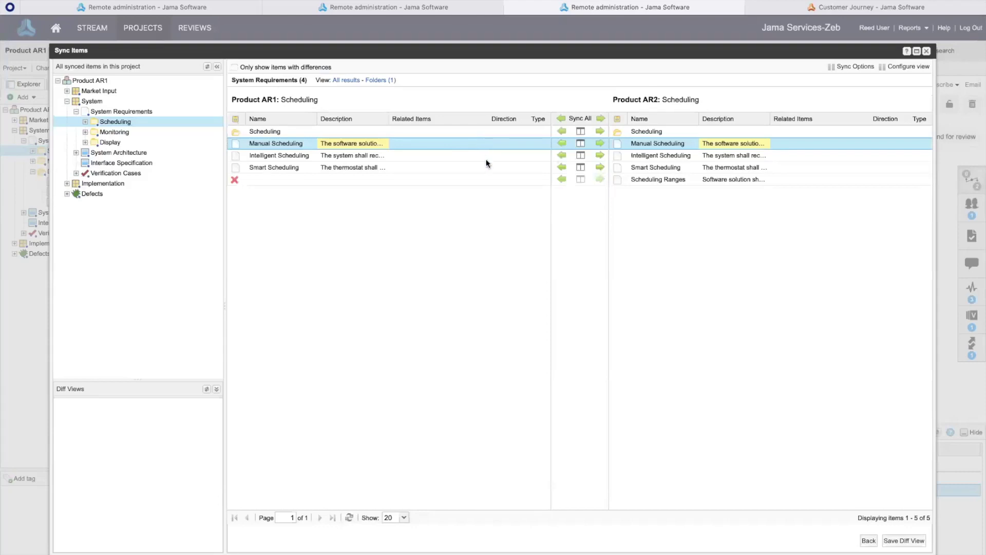
pyautogui.click(494, 181)
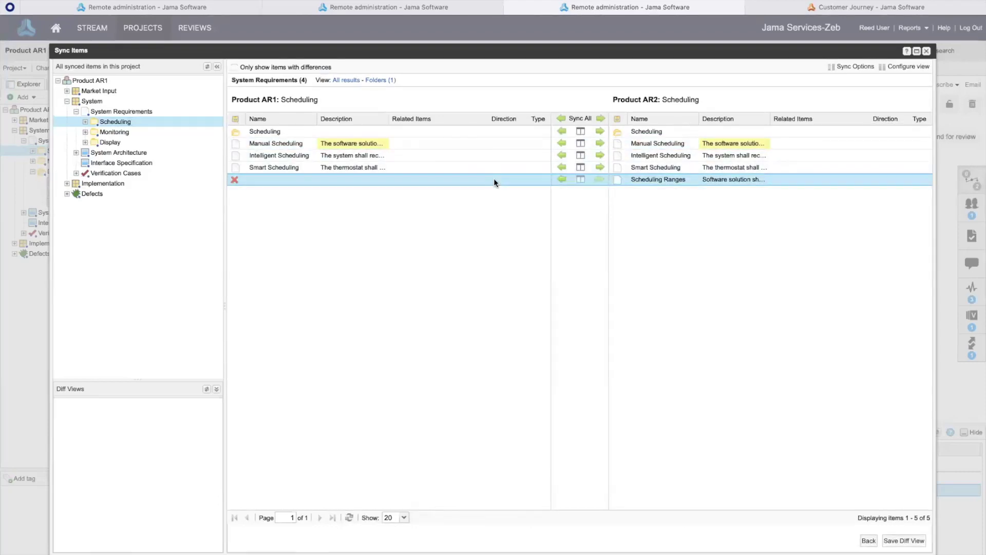
pyautogui.click(577, 145)
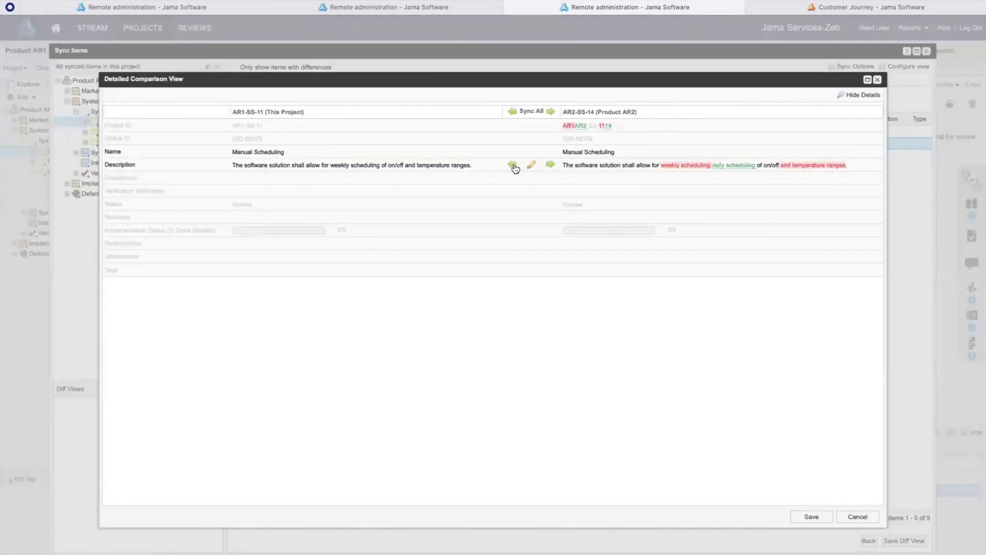
pyautogui.click(513, 164)
pyautogui.click(810, 517)
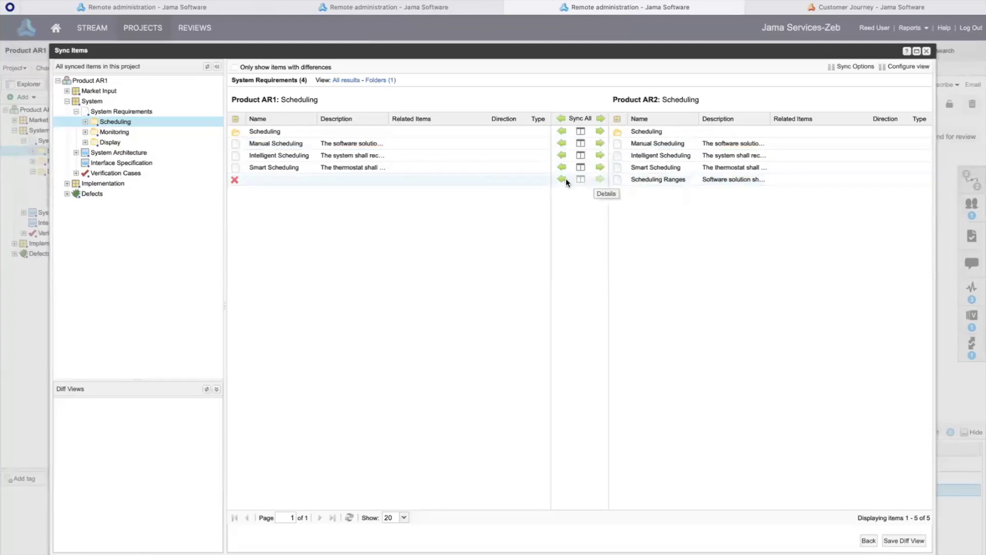
pyautogui.click(562, 181)
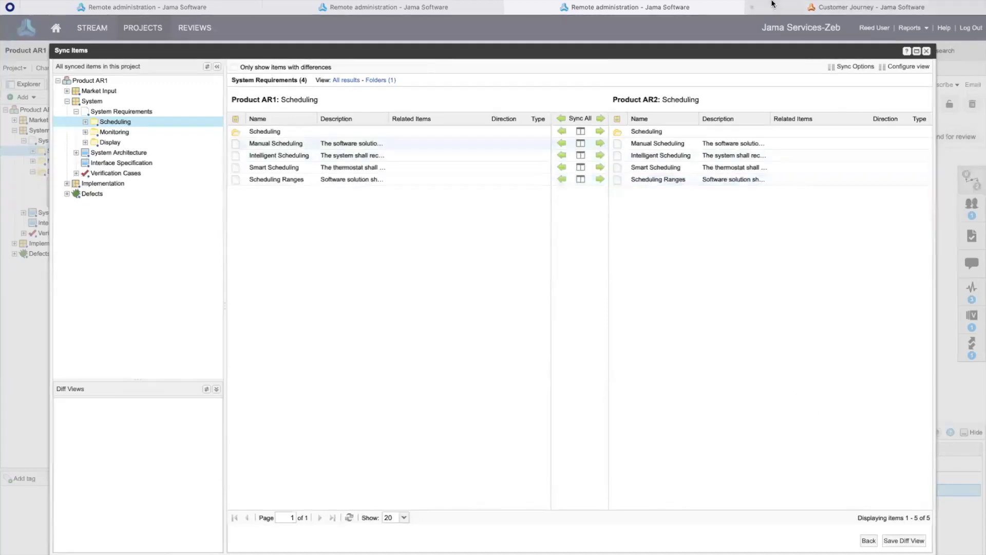
# Step: Switch to the Customer Journey - Jama Software tab and scroll through its offerings
pyautogui.click(871, 8)
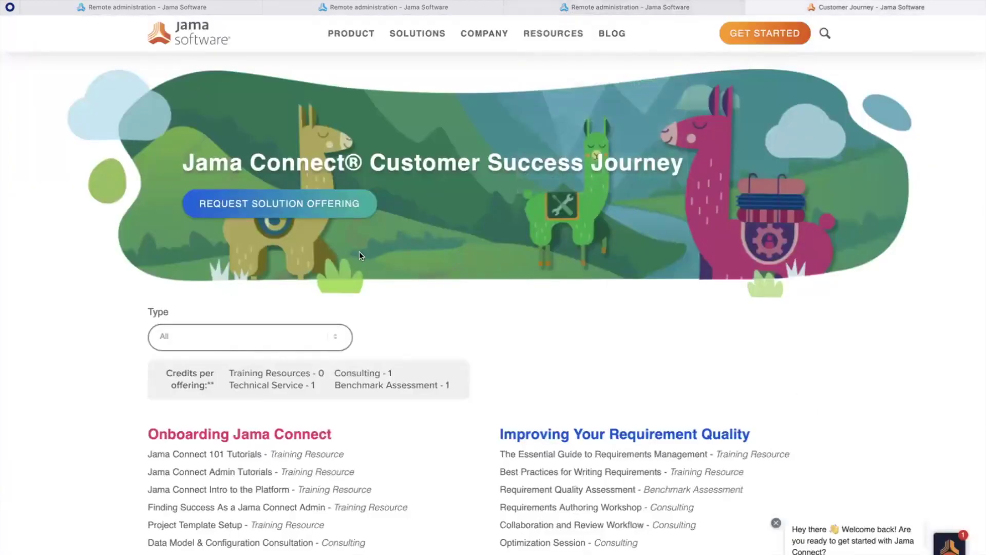
pyautogui.scroll(-3, 360, 253)
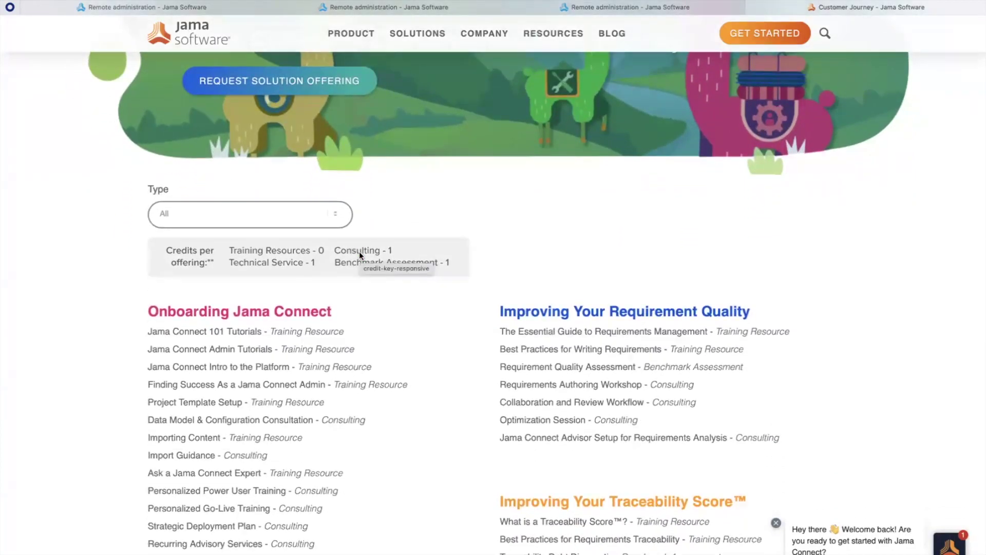
pyautogui.scroll(-5, 359, 251)
pyautogui.scroll(-1, 360, 253)
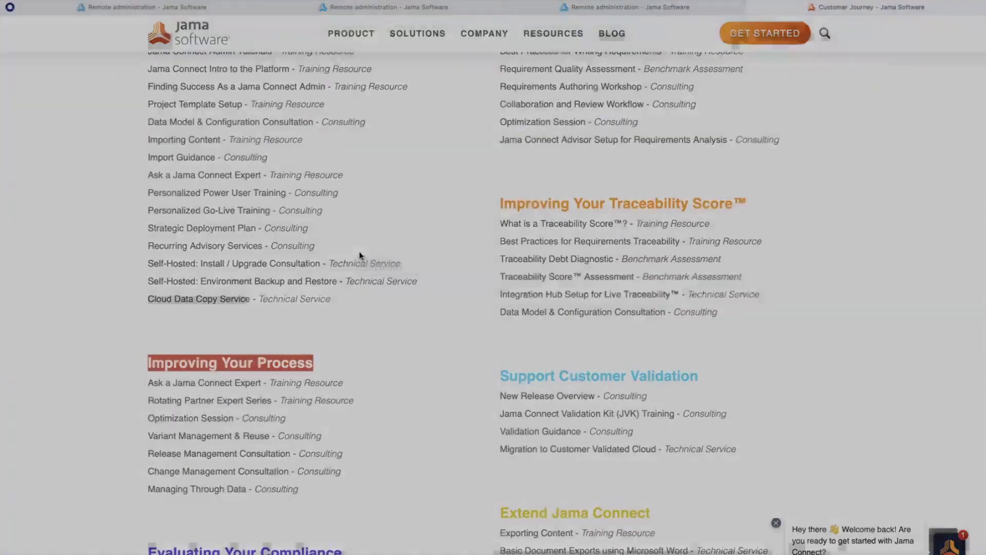